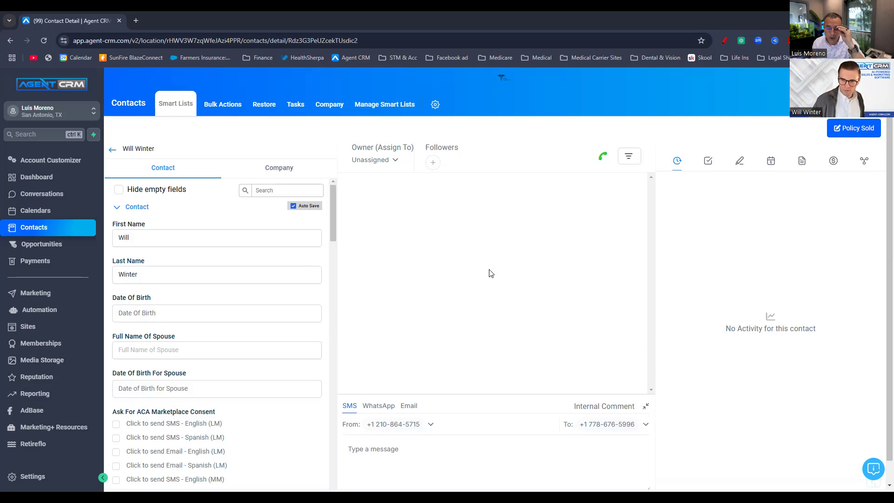
Request ACA Marketplace consent from the contact using the Email - English (LM) option.
scroll(309, 254, "down", 3)
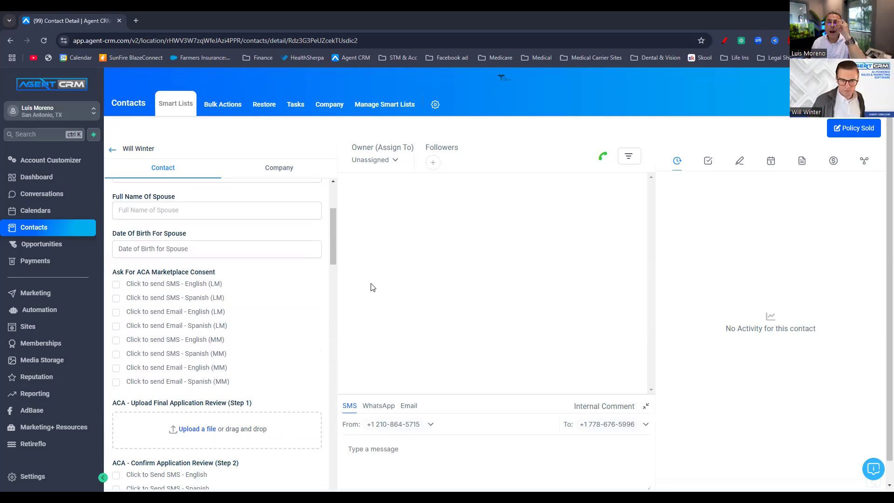
left_click(604, 158)
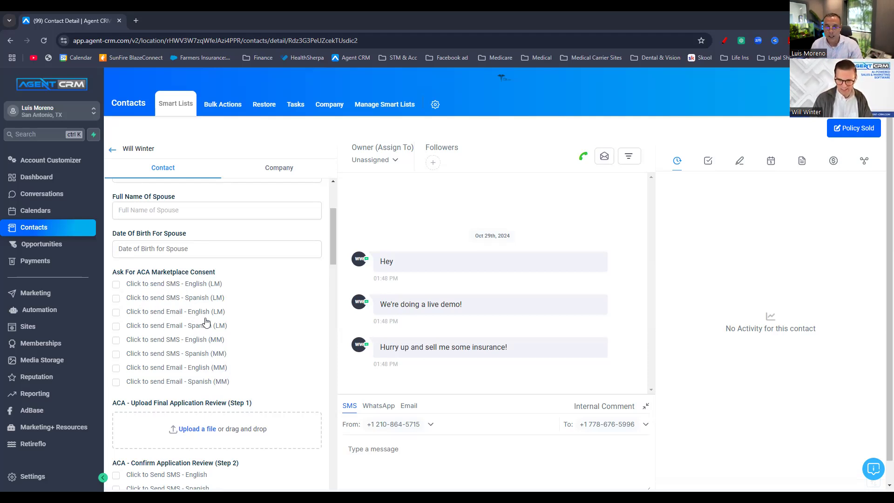
left_click(117, 313)
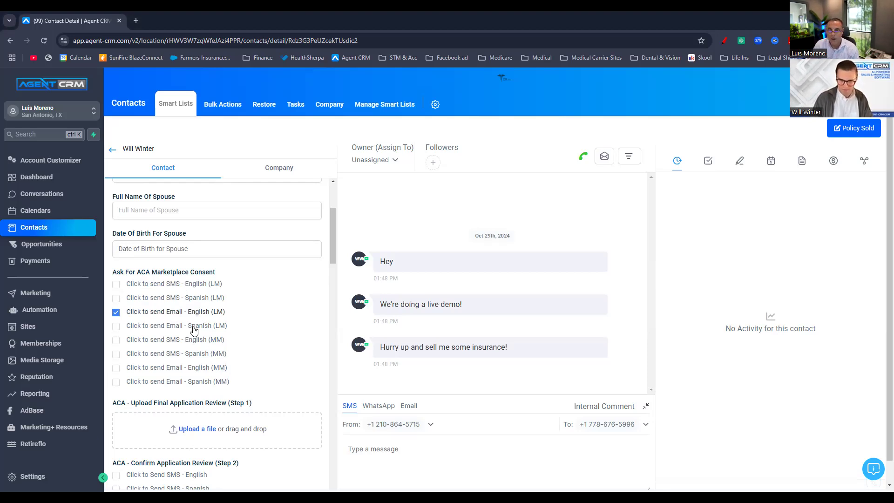
left_click_drag(334, 229, 332, 200)
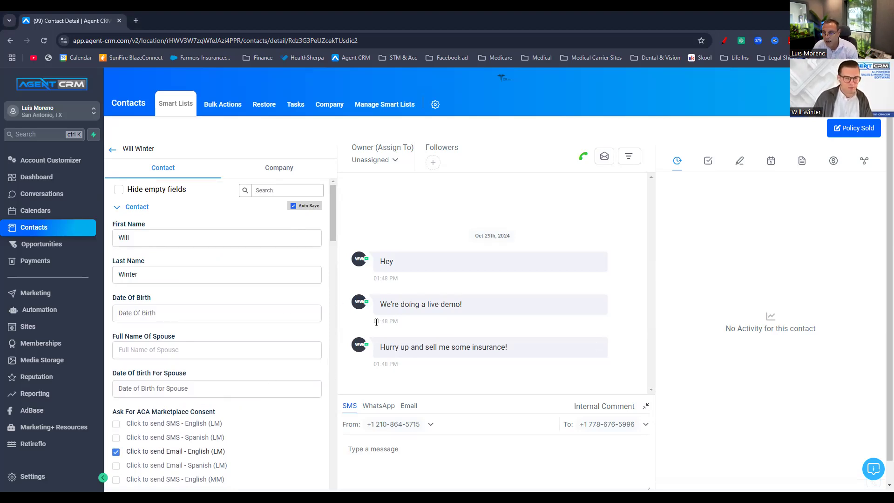
scroll(224, 379, "down", 1)
scroll(217, 384, "down", 2)
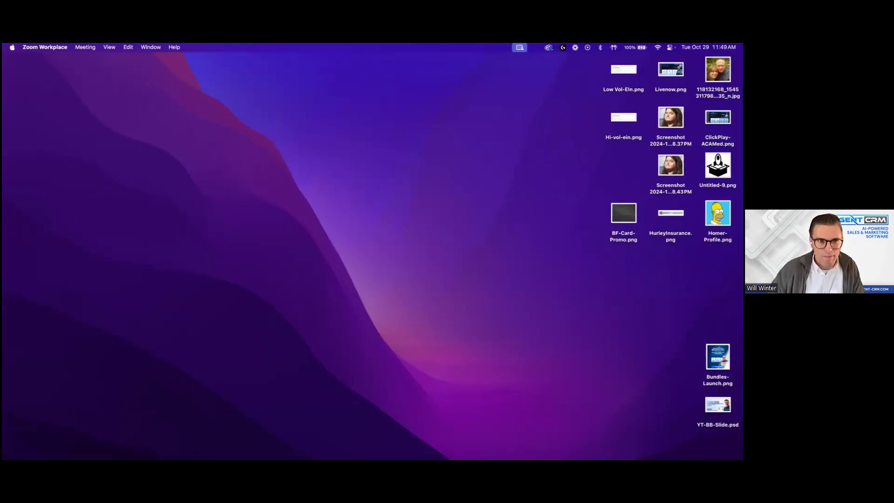
Switch to Gmail, open the received ACA Consent - English email with its images shown, and view the linked document.
key("ctrl+Right")
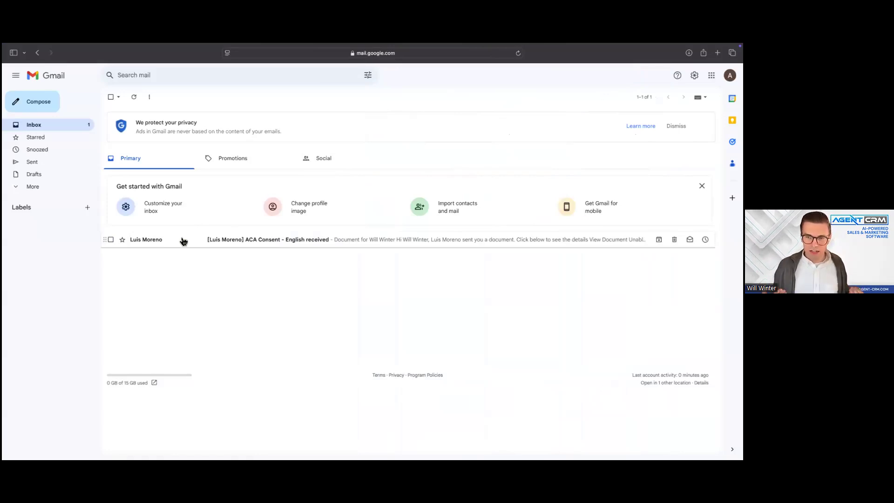
left_click(301, 247)
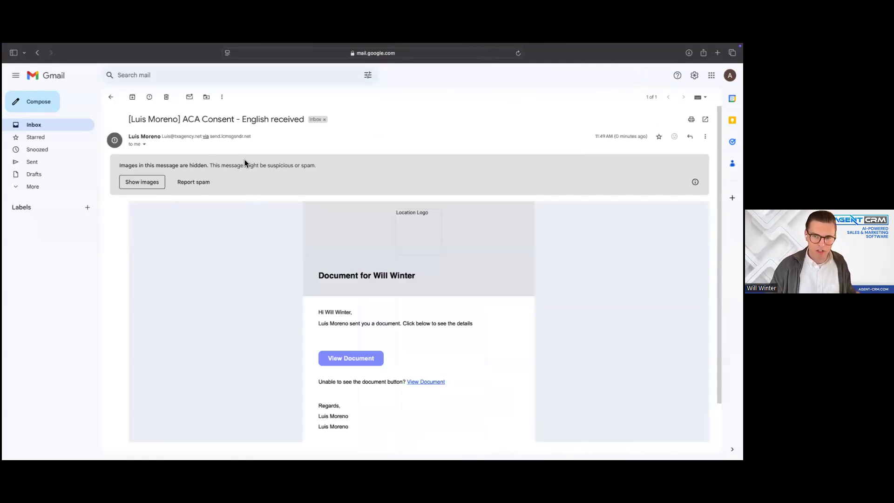
left_click(144, 183)
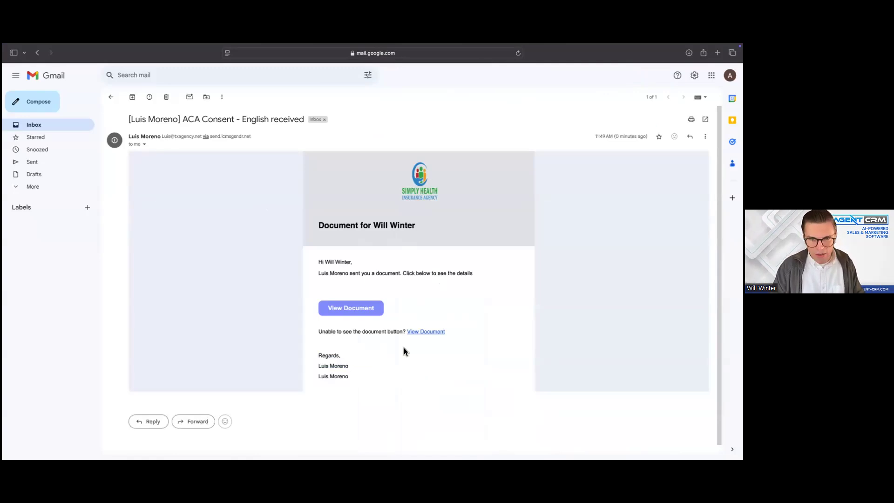
left_click(371, 315)
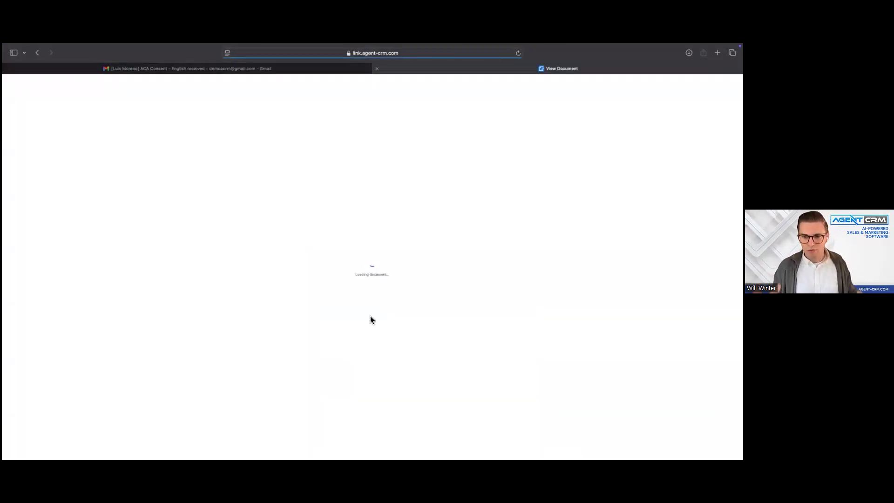
Open the primary household contact's signature field at the end of the consent form and set the typed signature's font to Style Script.
scroll(407, 398, "down", 1)
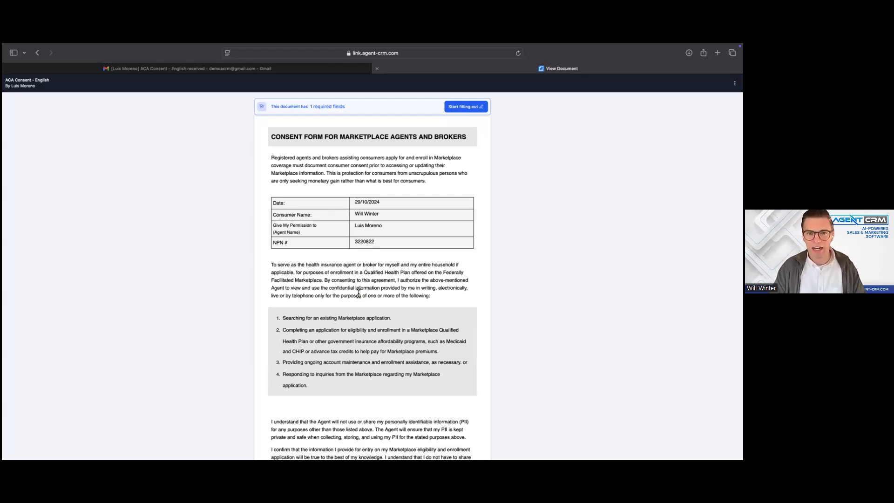
scroll(359, 293, "down", 4)
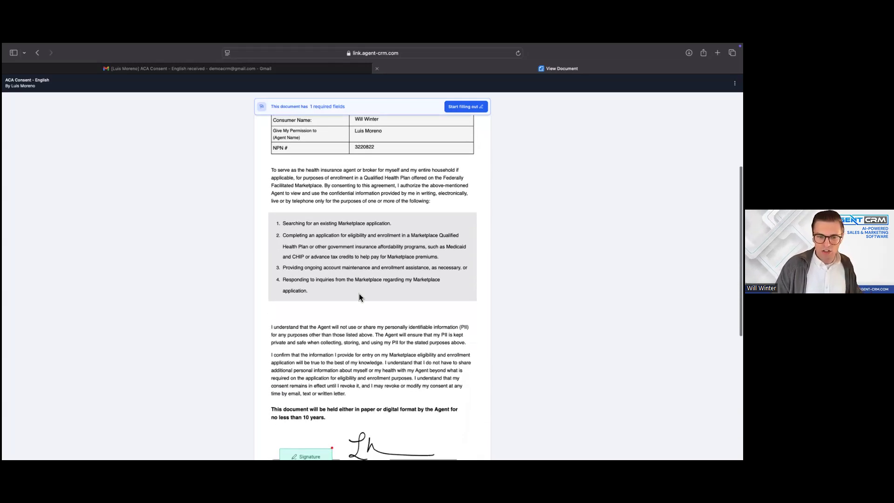
scroll(359, 297, "down", 2)
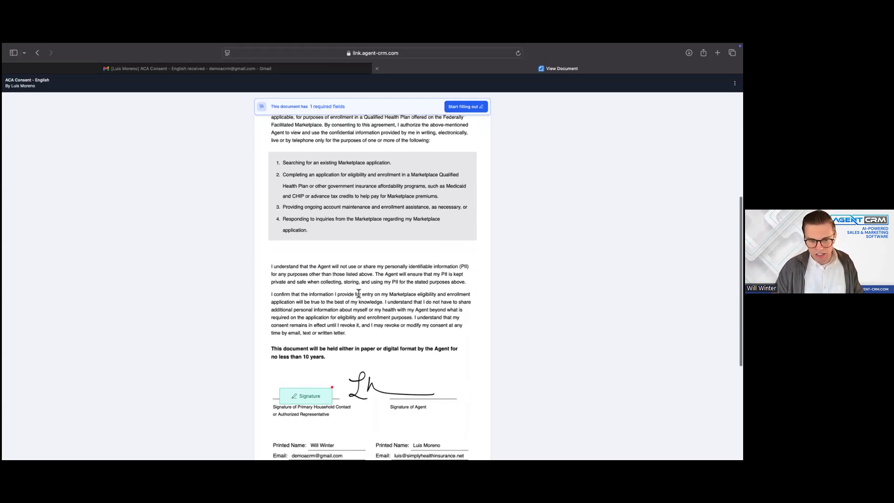
left_click(300, 401)
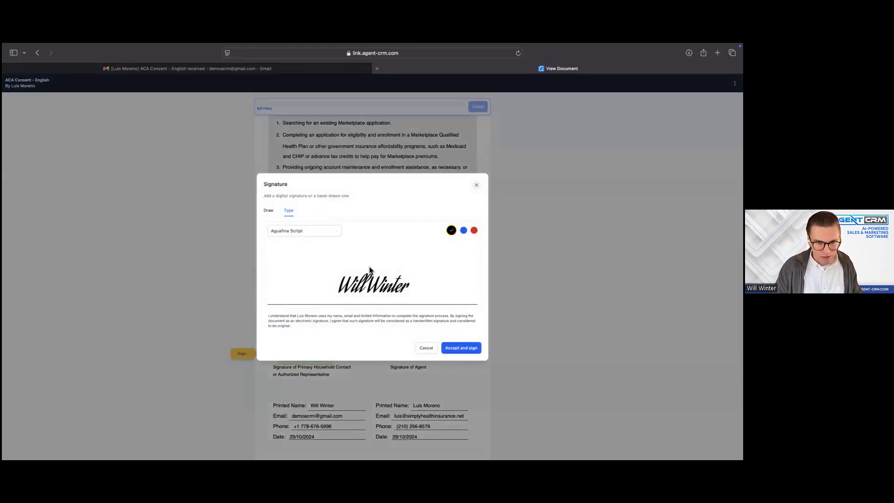
left_click(301, 230)
left_click(291, 266)
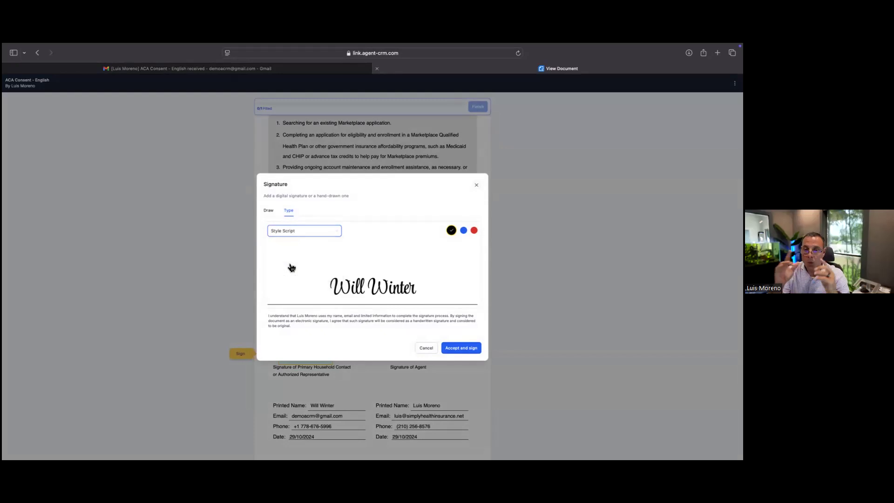
Draw a handwritten signature with a small smiley face instead of the typed one and accept it.
left_click(270, 213)
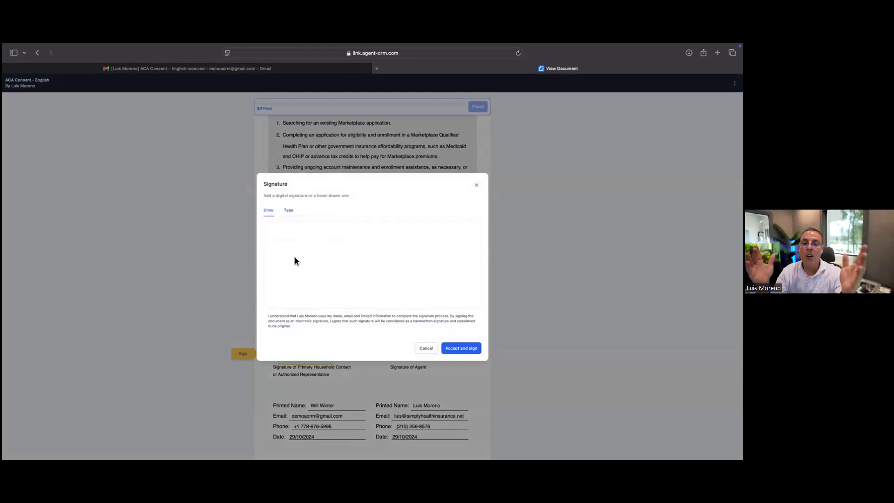
mouse_move(298, 271)
left_mouse_down()
mouse_move(308, 292)
mouse_move(351, 278)
mouse_move(340, 225)
left_mouse_up()
mouse_move(351, 261)
left_mouse_down()
mouse_move(380, 256)
mouse_move(505, 289)
left_mouse_up()
mouse_move(434, 259)
left_mouse_down()
mouse_move(424, 266)
mouse_move(415, 256)
mouse_move(416, 241)
mouse_move(431, 243)
left_mouse_up()
left_click(430, 236)
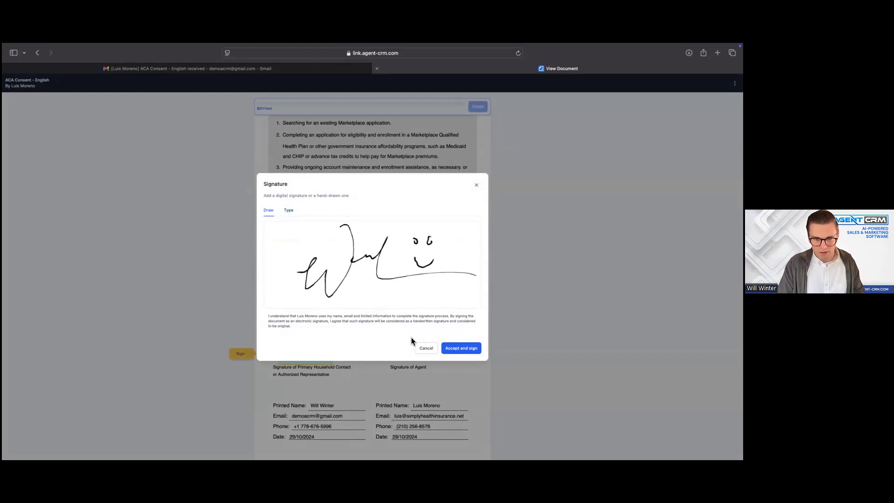
left_click(462, 350)
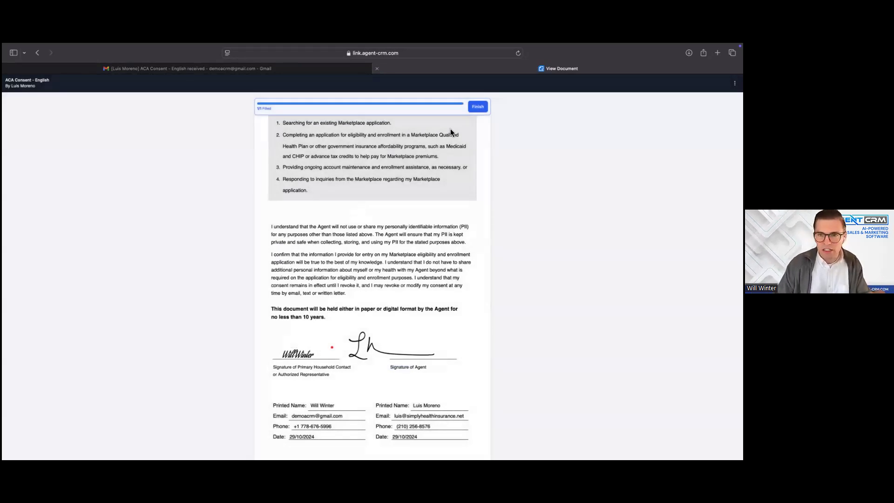
Finish the signed consent document and look back over its text.
left_click(483, 107)
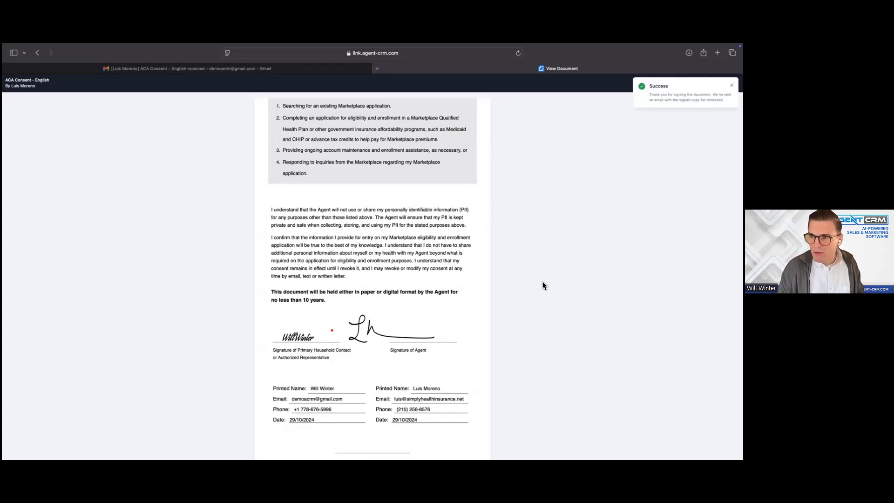
scroll(455, 275, "up", 3)
scroll(455, 275, "up", 3)
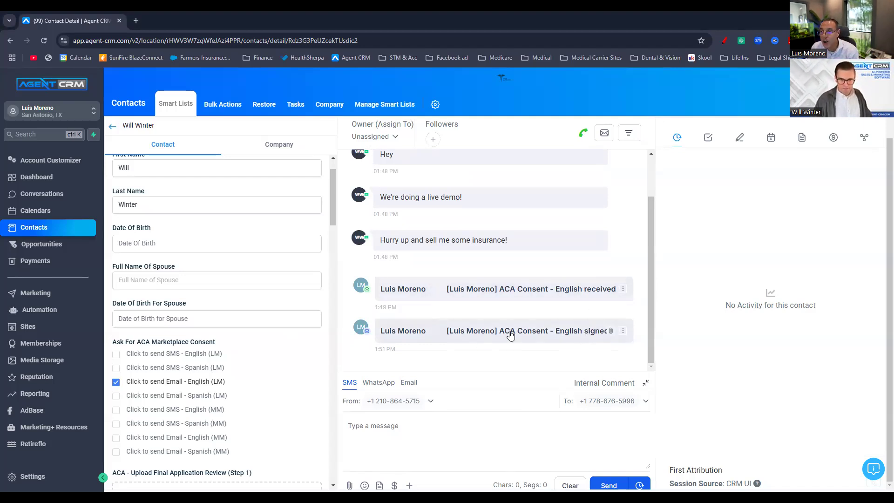
Switch to Agent CRM and open the PDF attached to the signed ACA Consent - English email, down to its signature certificate.
left_click(438, 329)
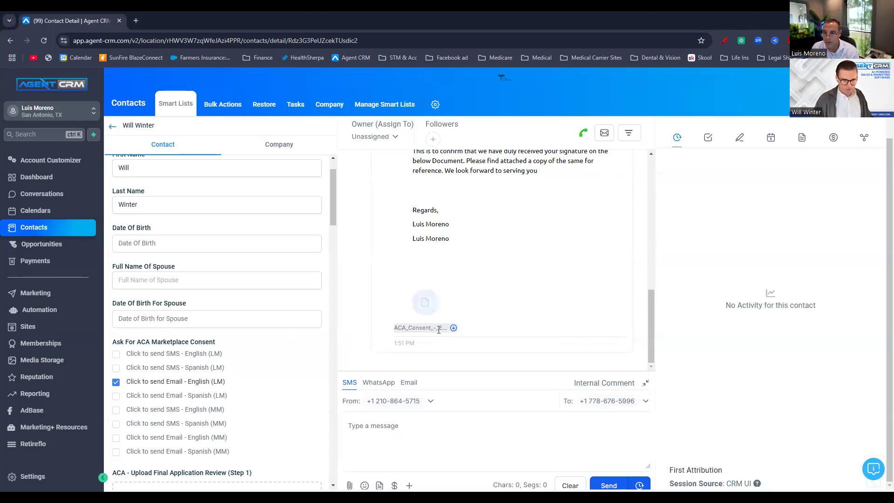
left_click(453, 328)
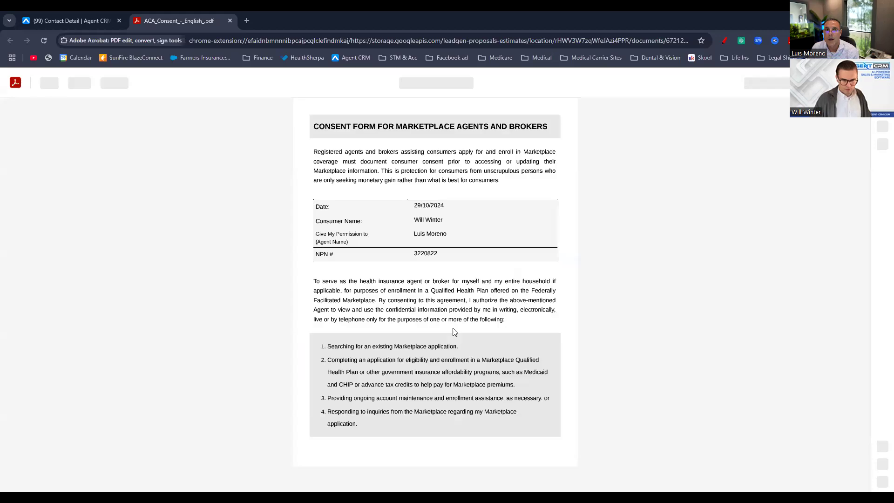
scroll(451, 316, "down", 9)
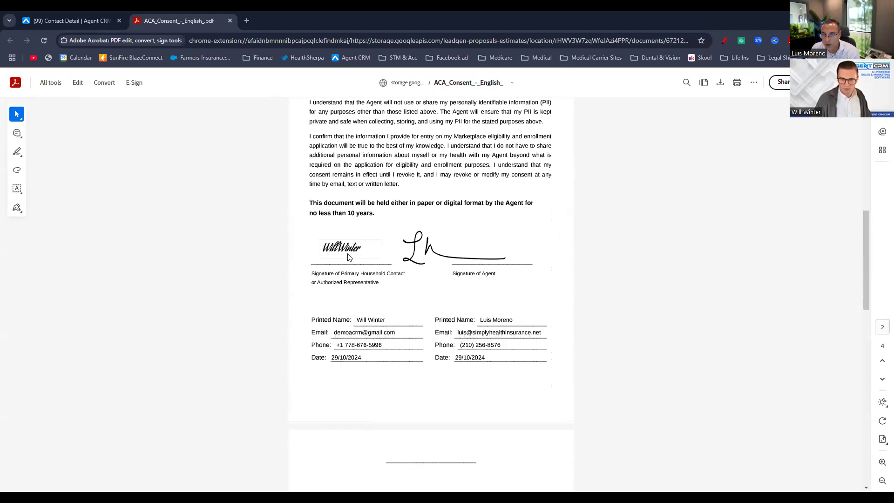
scroll(350, 258, "down", 12)
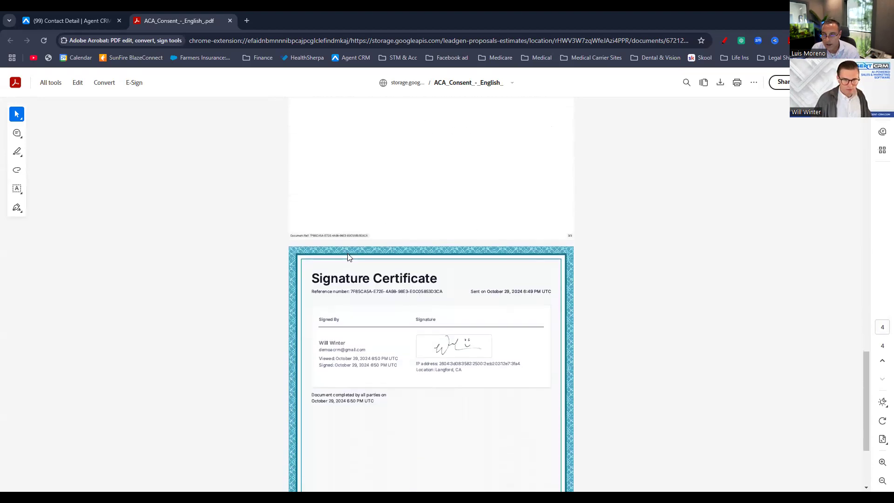
scroll(349, 257, "down", 2)
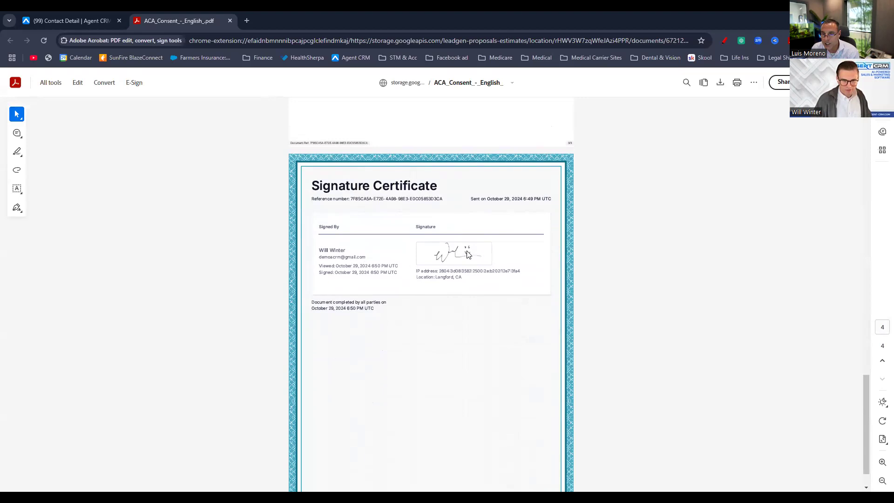
Examine the IP address and signing time on the signature certificate, then recheck the consent form's text and signatures.
left_click_drag(417, 271, 521, 272)
left_click_drag(328, 266, 409, 276)
scroll(408, 276, "down", 1)
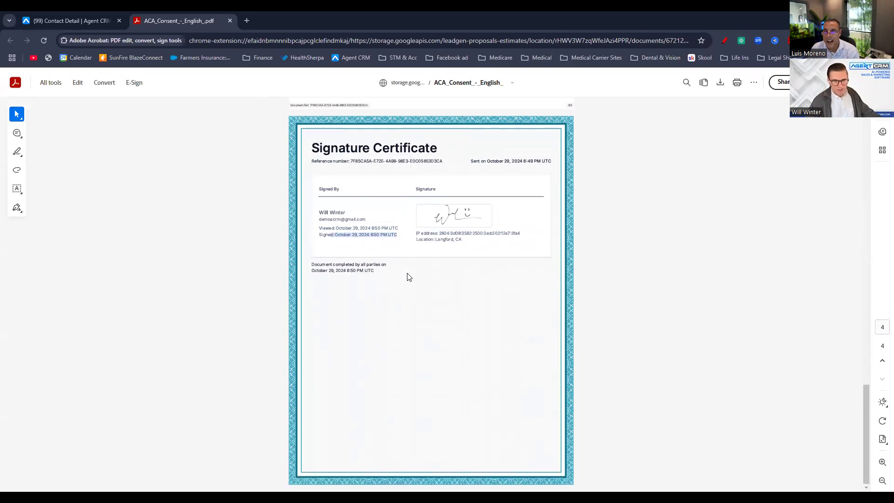
scroll(409, 276, "up", 20)
scroll(409, 276, "up", 1)
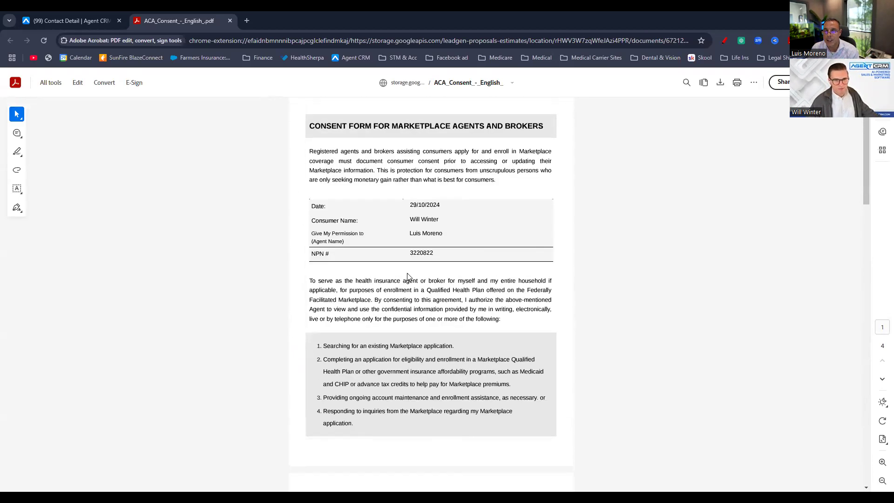
scroll(408, 277, "down", 7)
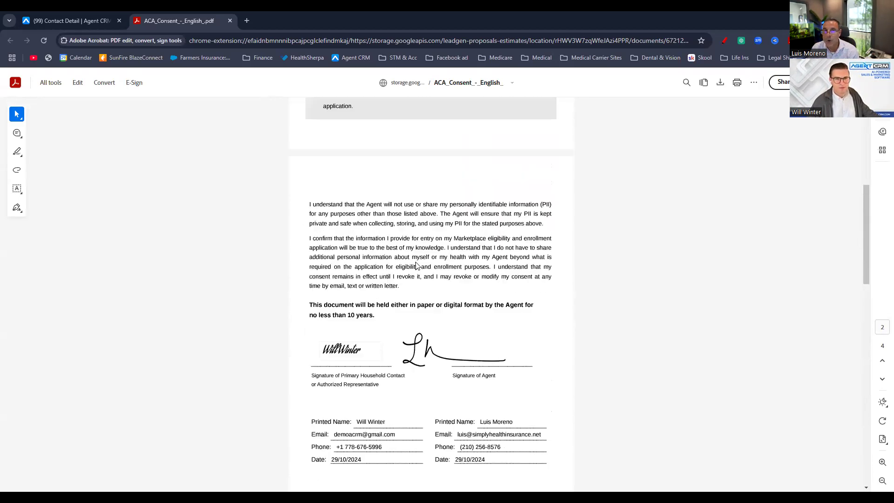
scroll(408, 277, "up", 2)
Return to the contact record and check its tasks and notes, finishing on the contact's documents.
left_click(89, 22)
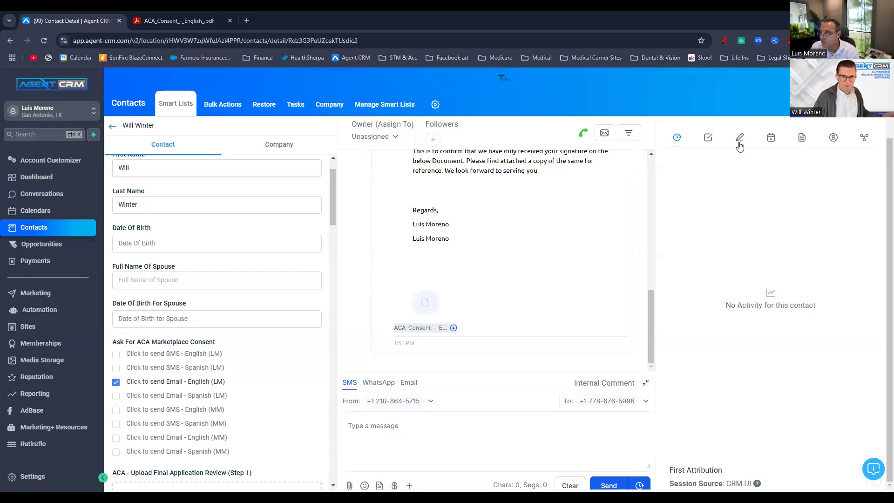
left_click(803, 139)
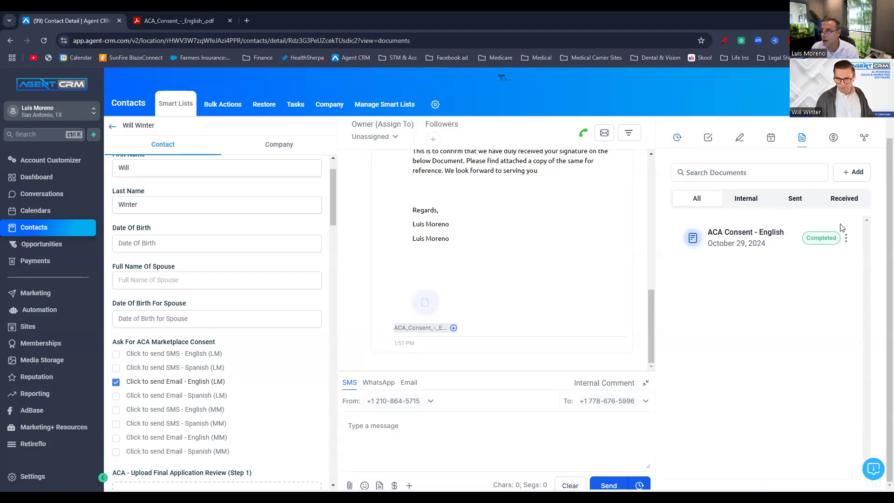
left_click(709, 139)
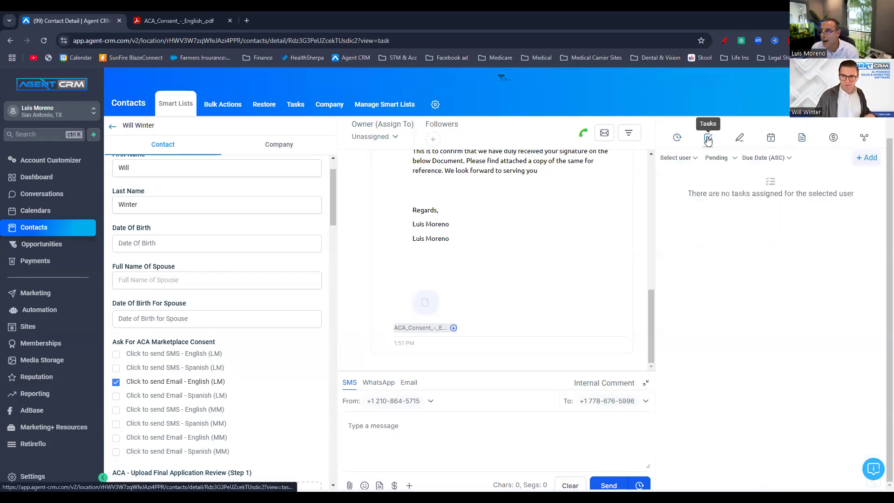
left_click(740, 139)
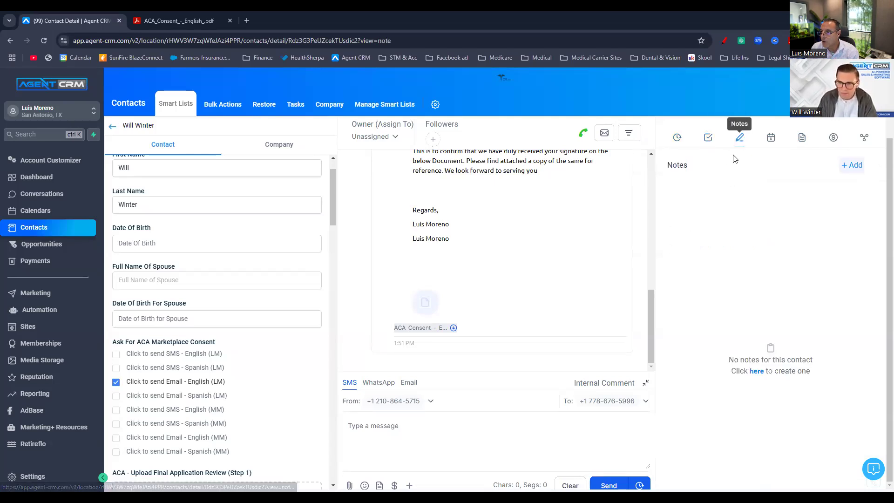
left_click(802, 140)
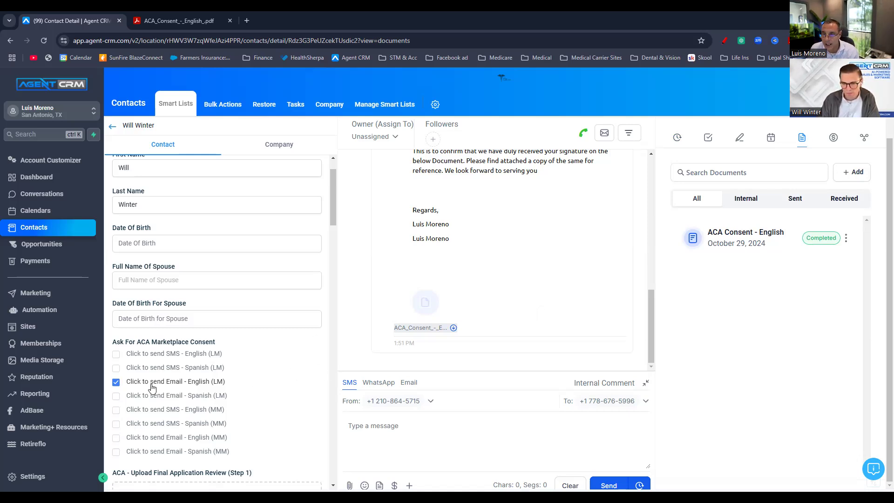
Request ACA Marketplace consent using the SMS - English (LM) option and preview the consent form image in the conversation.
left_click(116, 354)
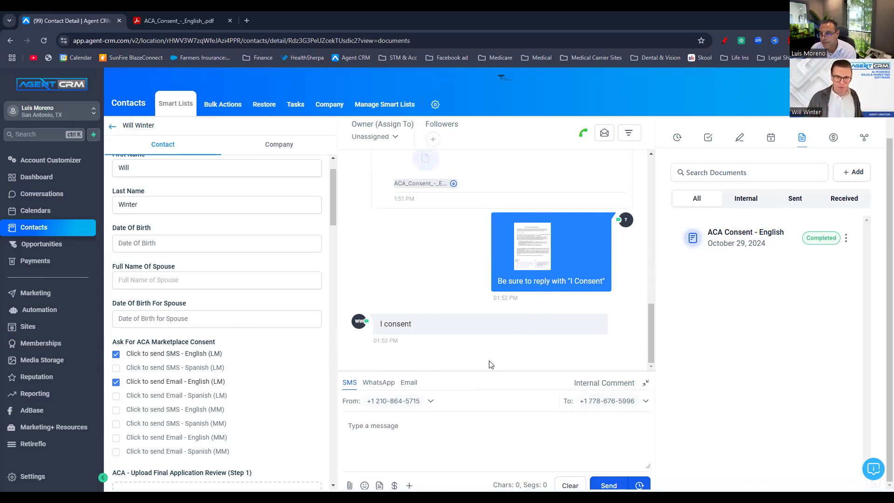
left_click(533, 249)
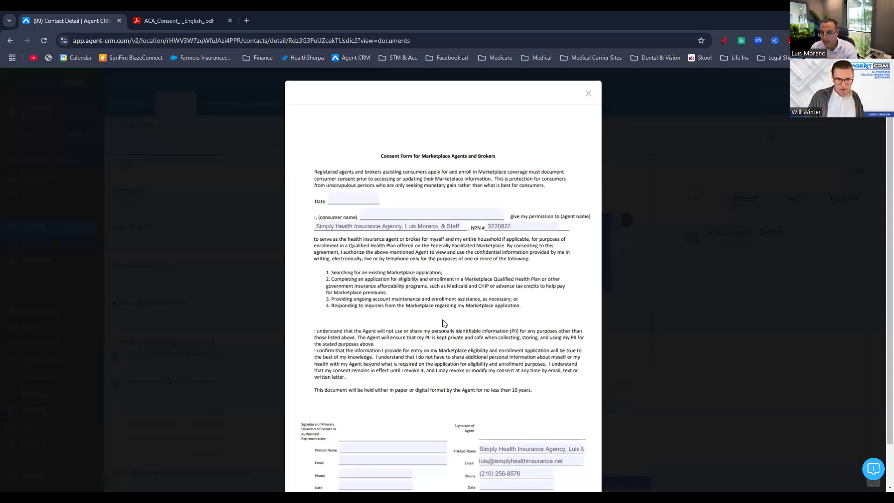
left_click(676, 269)
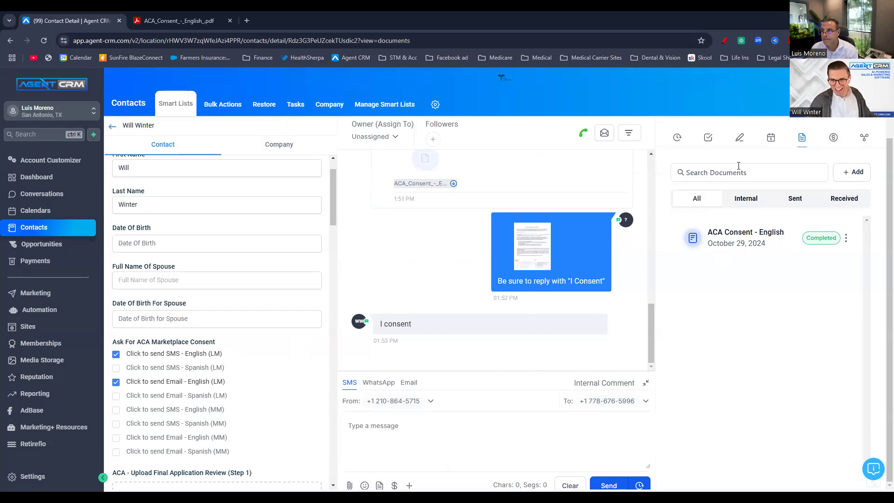
Check the contact's notes for the consent date and time, then view the ACA application review upload fields.
left_click(741, 139)
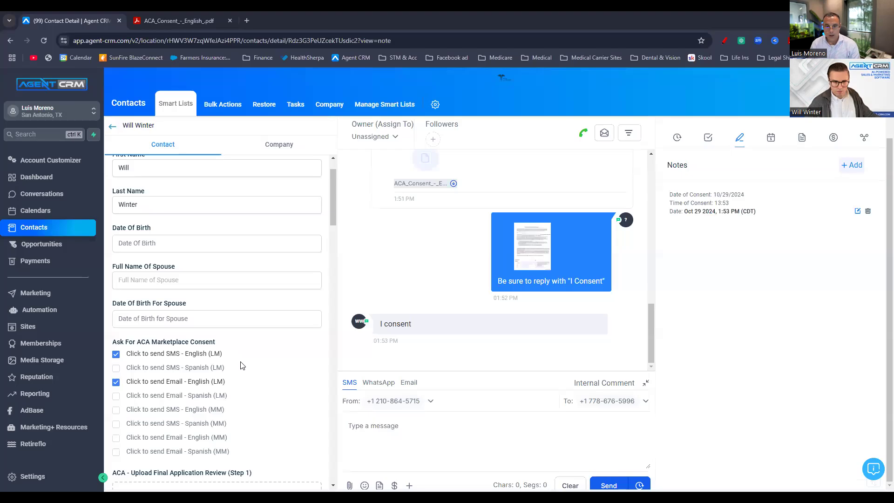
scroll(242, 363, "down", 2)
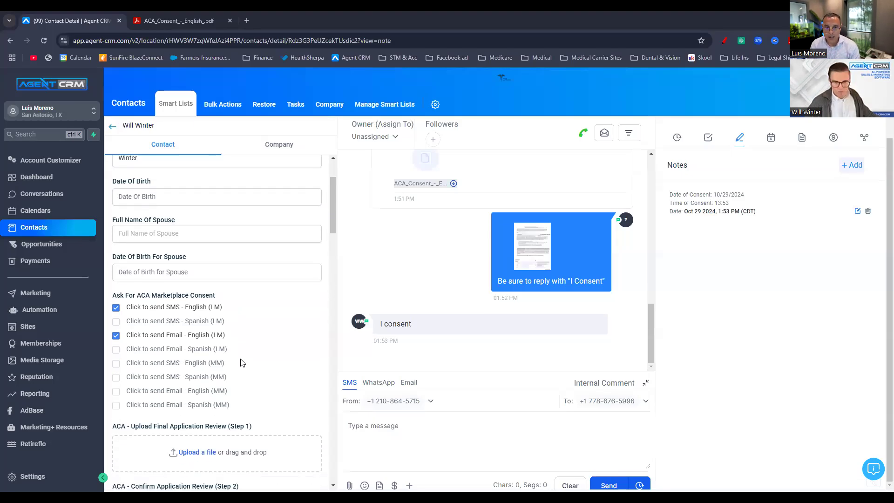
scroll(242, 362, "down", 3)
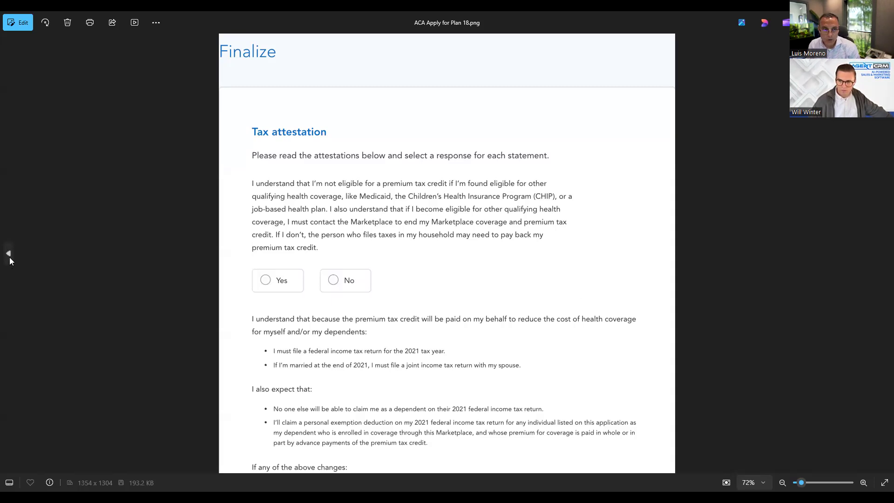
Browse the ACA Apply for Plan screenshots in the image viewer, covering the attestations, the signature section and the proof of consent options.
left_click(8, 254)
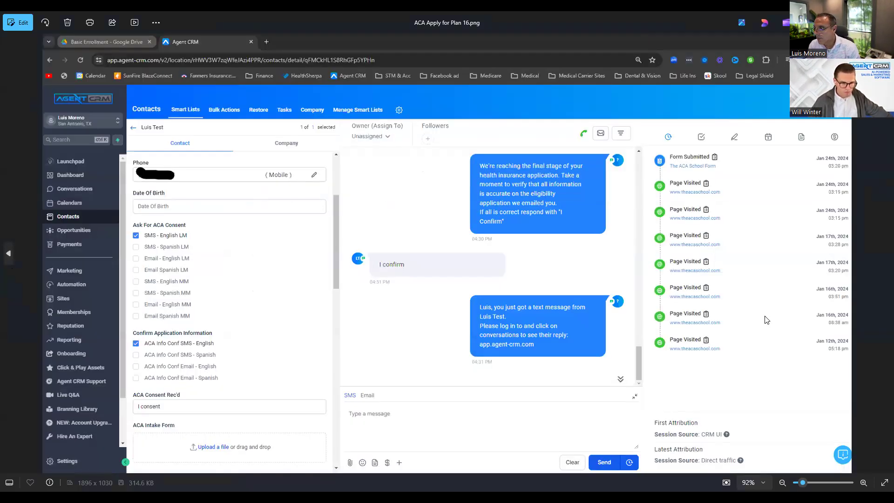
left_click(884, 254)
left_click(884, 255)
left_click(885, 254)
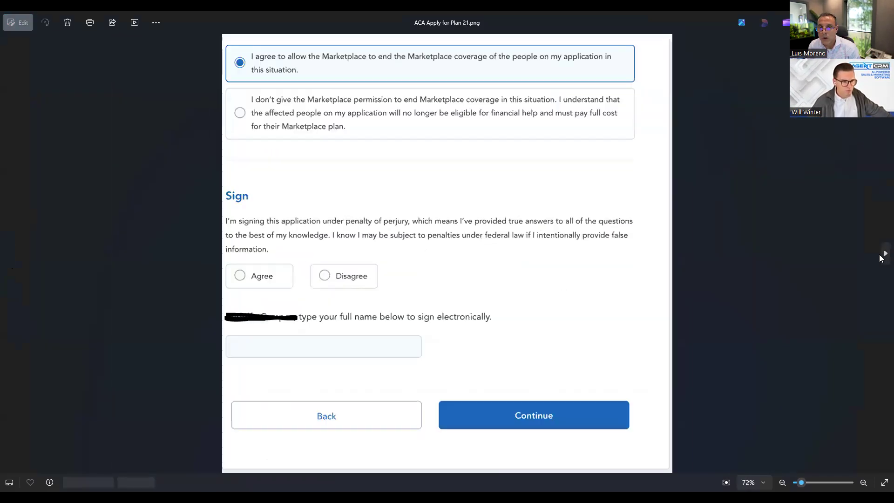
left_click(884, 254)
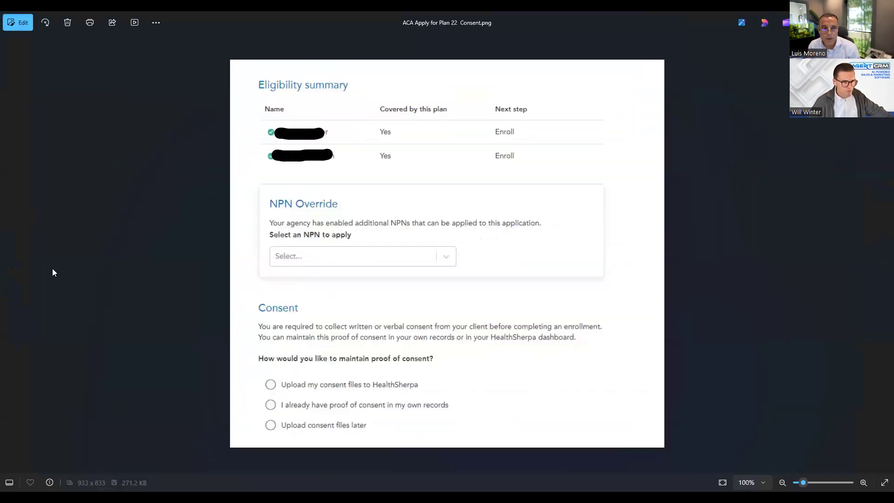
left_click(9, 258)
left_click(9, 258)
left_click(9, 258)
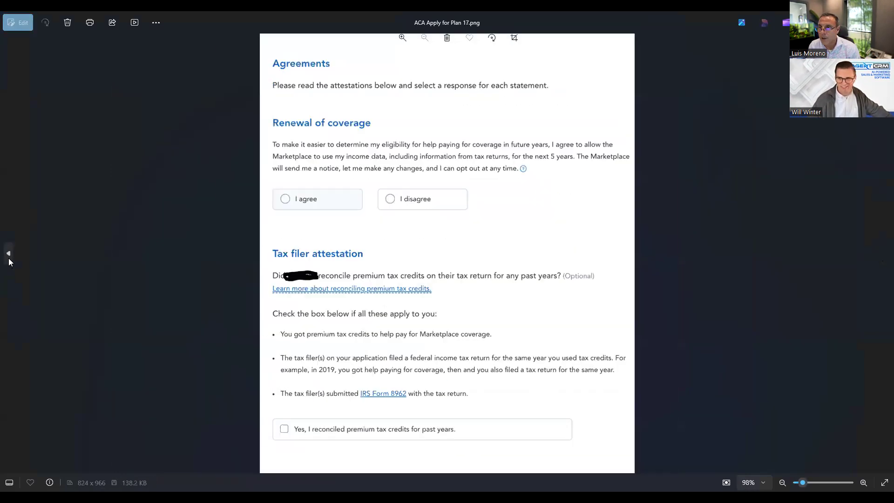
left_click(8, 258)
left_click(8, 258)
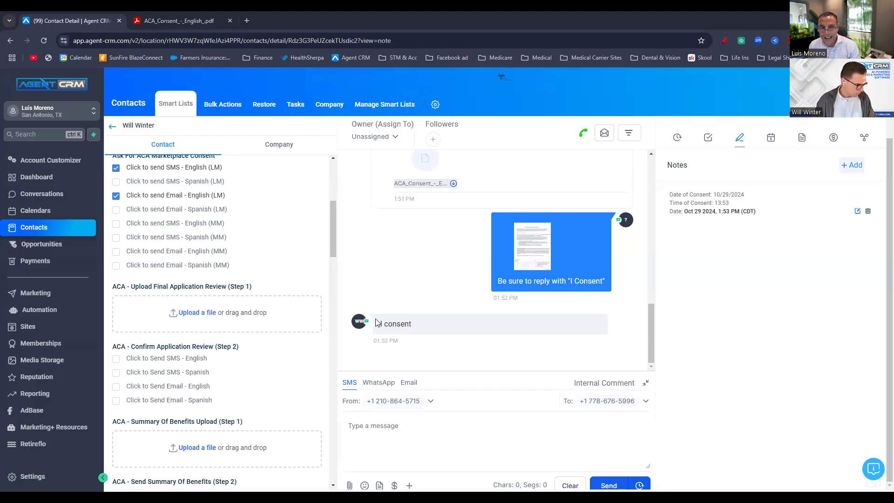
Upload the client's Final_app _Review PDF from the Desktop under ACA - Upload Final Application Review (Step 1).
left_click(201, 315)
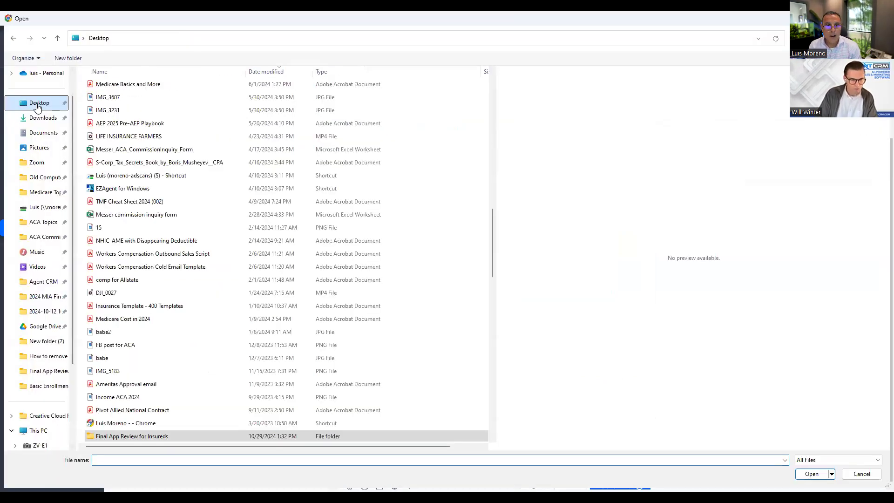
scroll(161, 126, "up", 10)
scroll(160, 126, "up", 6)
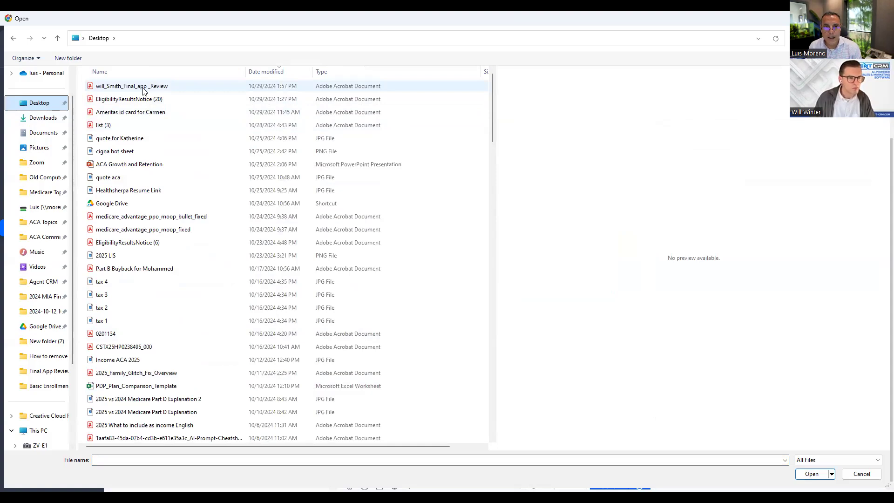
left_click(120, 88)
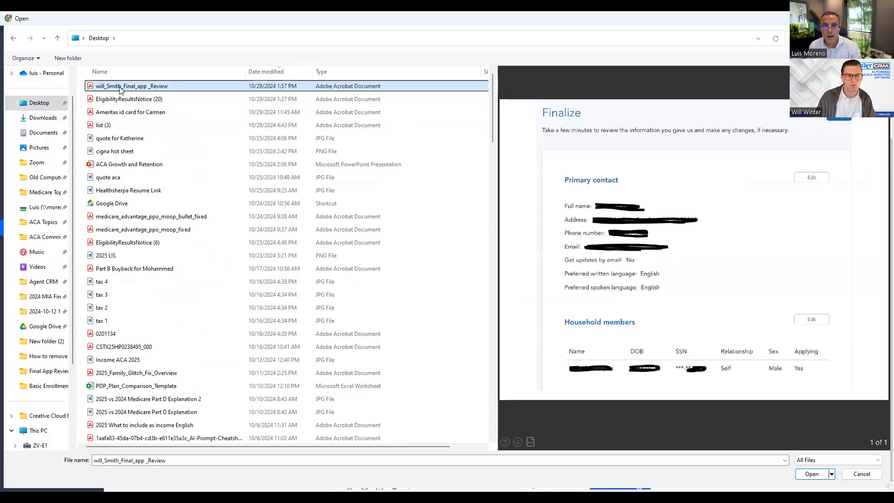
double_click(121, 87)
left_click(267, 362)
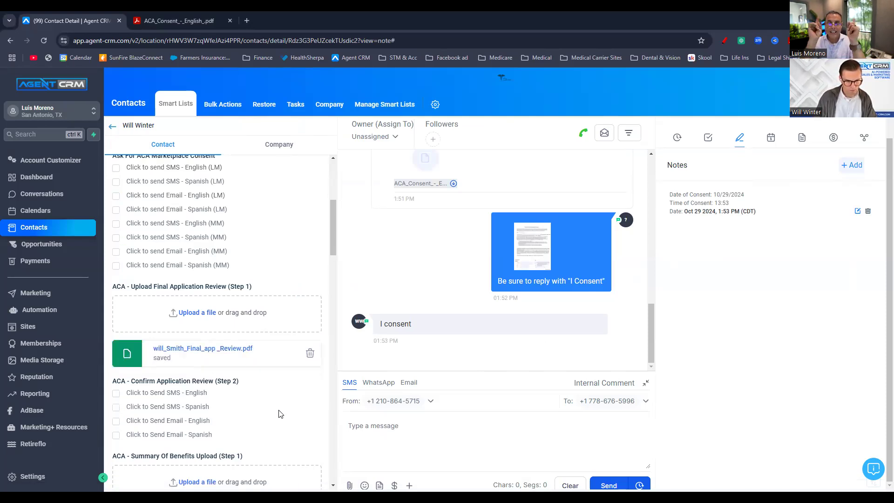
Request application review confirmation by SMS - English, check the PDF linked in the sent message, and return to the contact record.
scroll(280, 413, "down", 2)
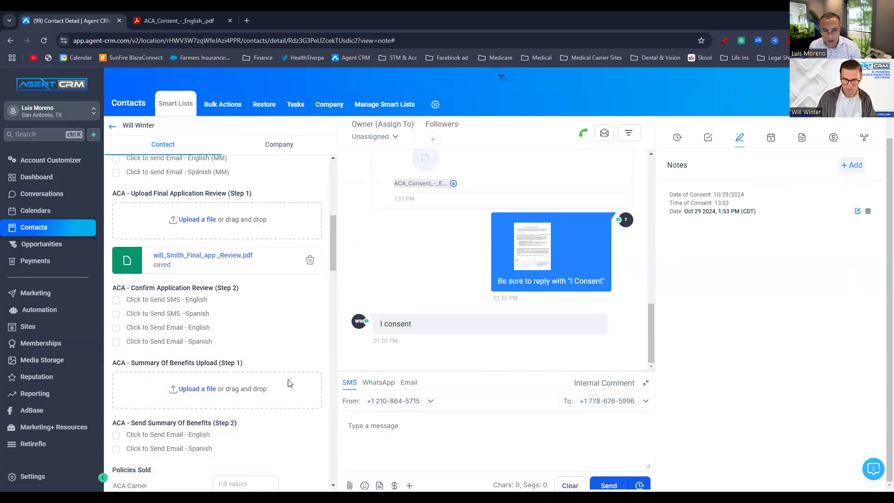
left_click(116, 300)
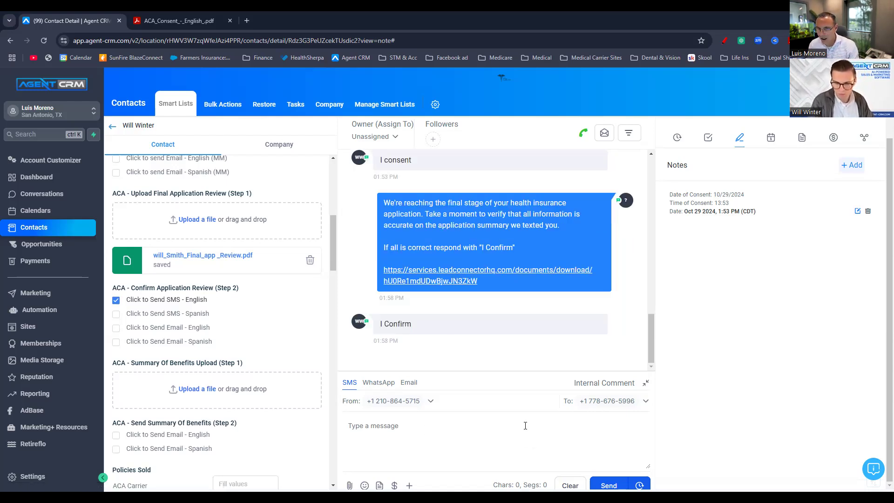
left_click(434, 273)
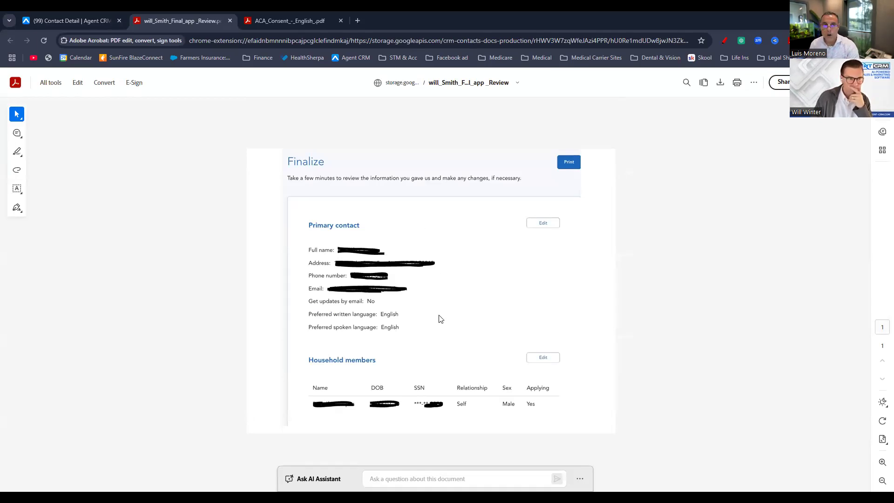
left_click(67, 19)
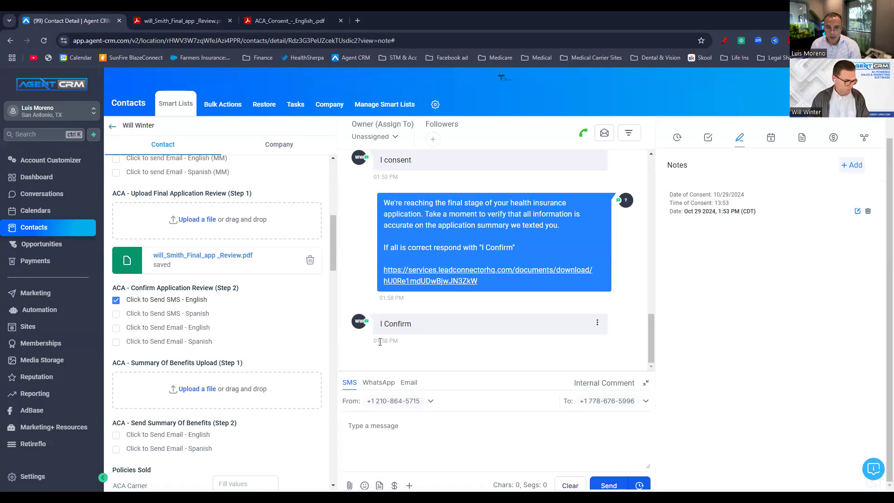
Upload the same Final_app _Review PDF from the Desktop under ACA - Summary Of Benefits Upload (Step 1).
scroll(243, 382, "down", 2)
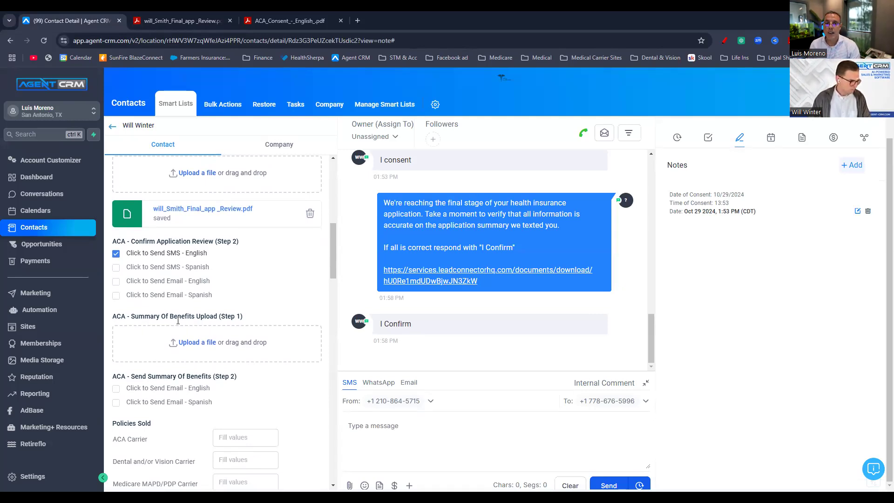
left_click(195, 344)
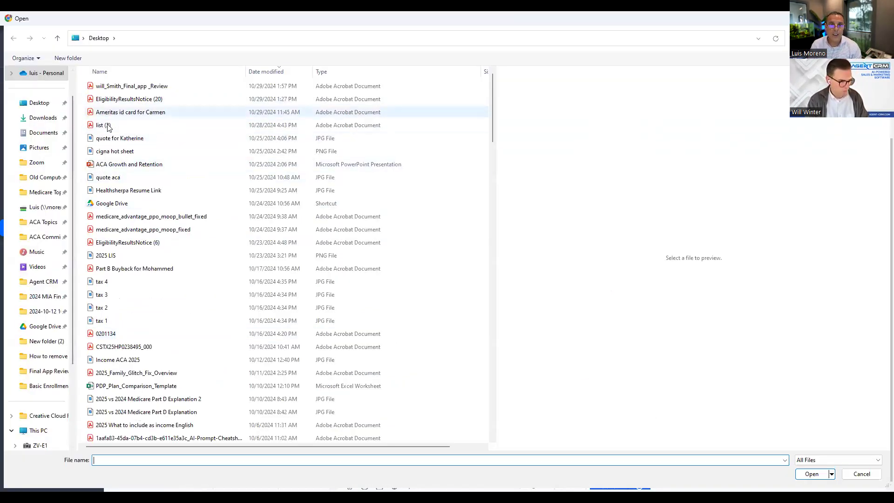
double_click(126, 88)
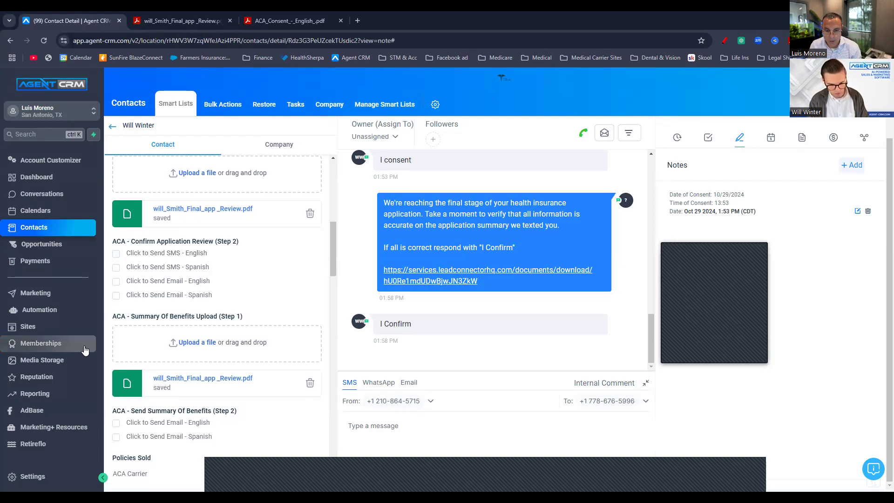
Send the summary of benefits using the Email - English option and expand the sent email in the conversation.
scroll(214, 378, "down", 1)
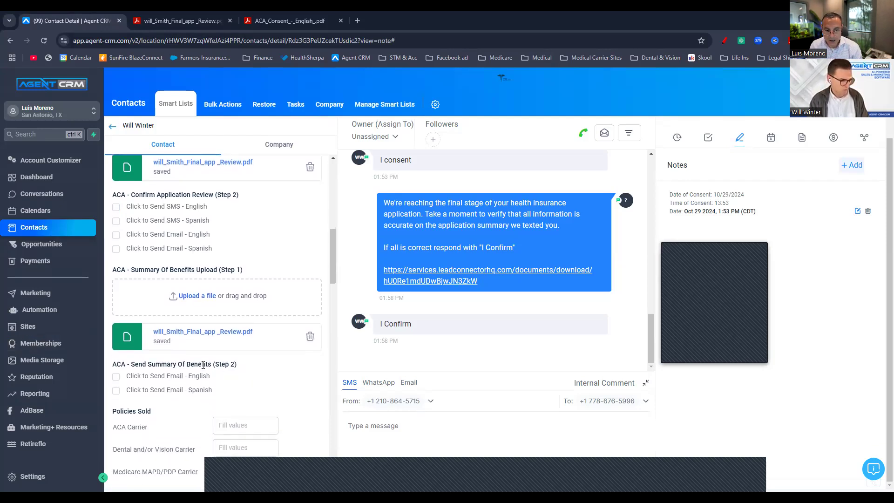
left_click(116, 378)
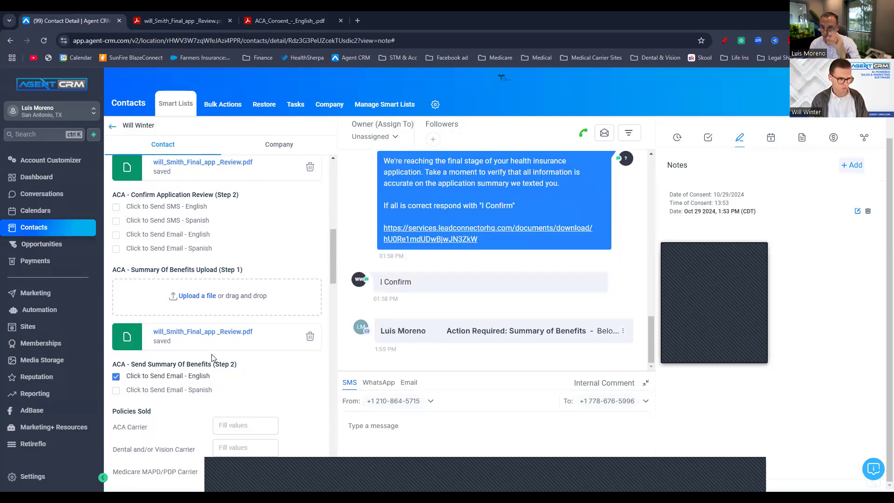
left_click(453, 333)
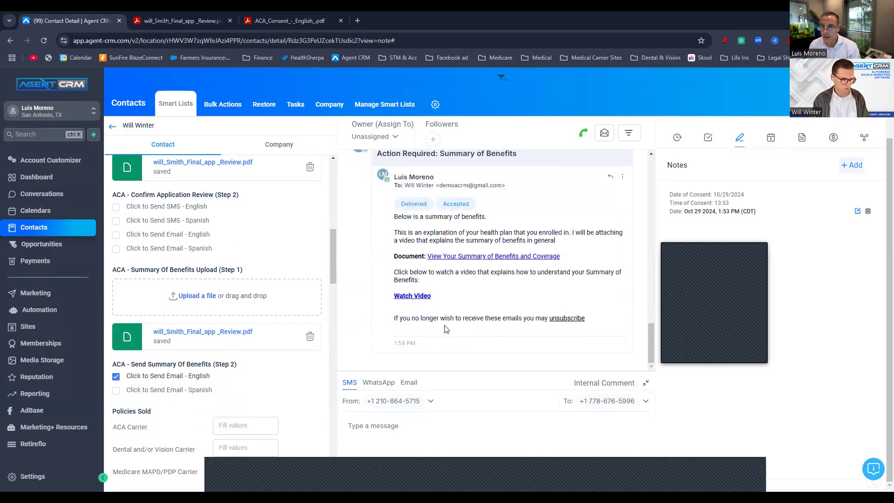
Review the summary of benefits email, open its View Your Summary of Benefits and Coverage document, and close that document.
scroll(418, 234, "up", 1)
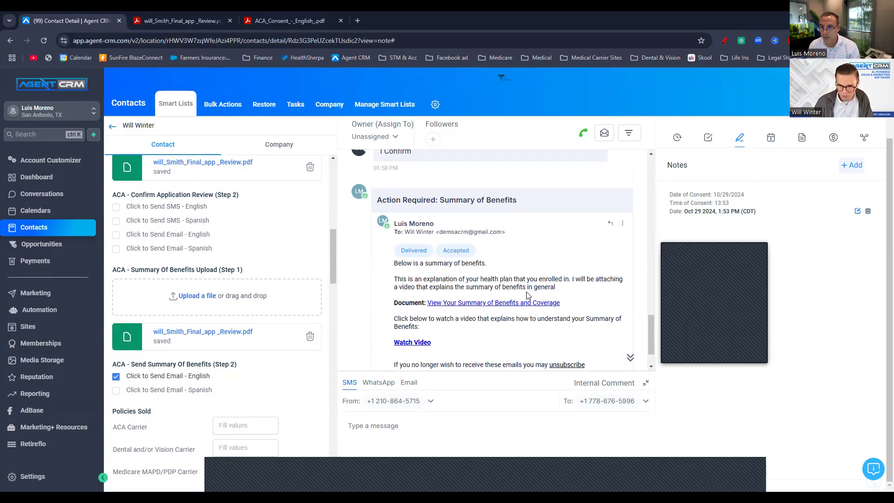
scroll(545, 290, "down", 1)
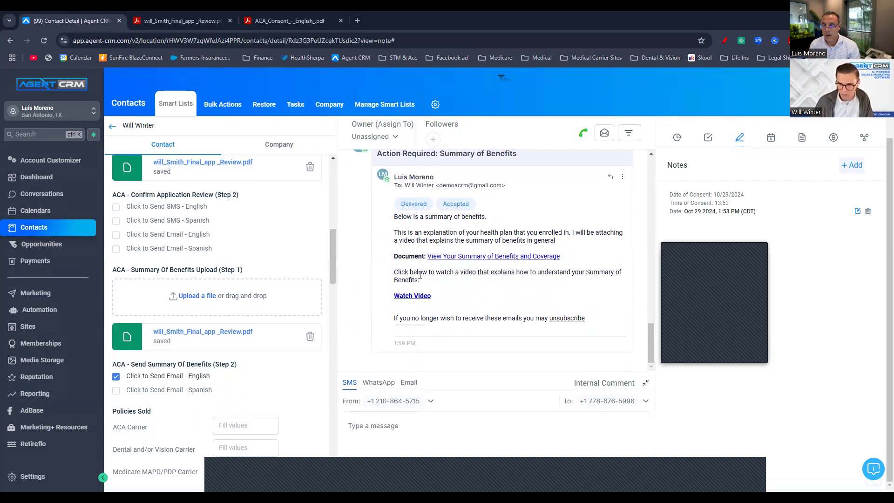
left_click(485, 257)
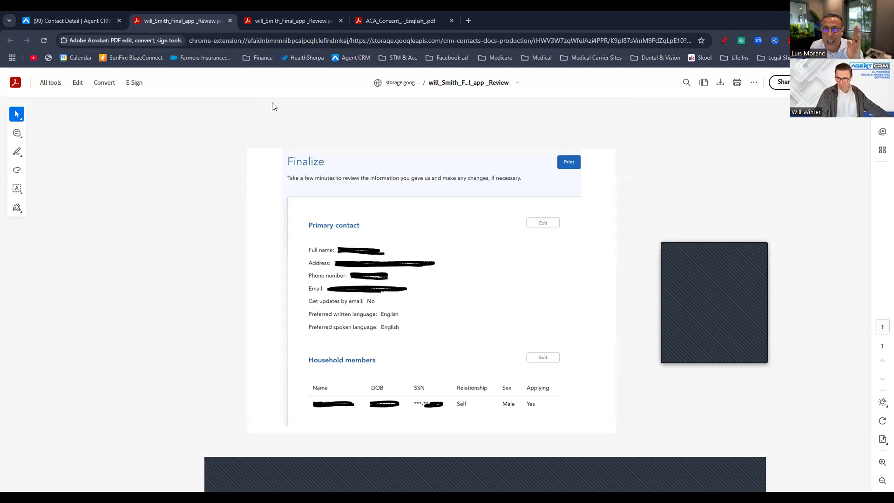
left_click(230, 20)
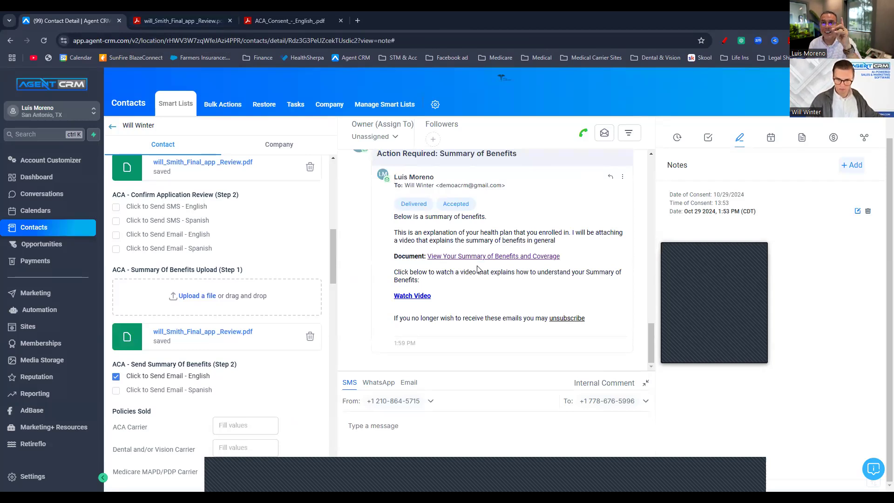
Play the start of the email's linked SBC explanation video, pause and close it, and return to the contact's ACA fields.
left_click(422, 297)
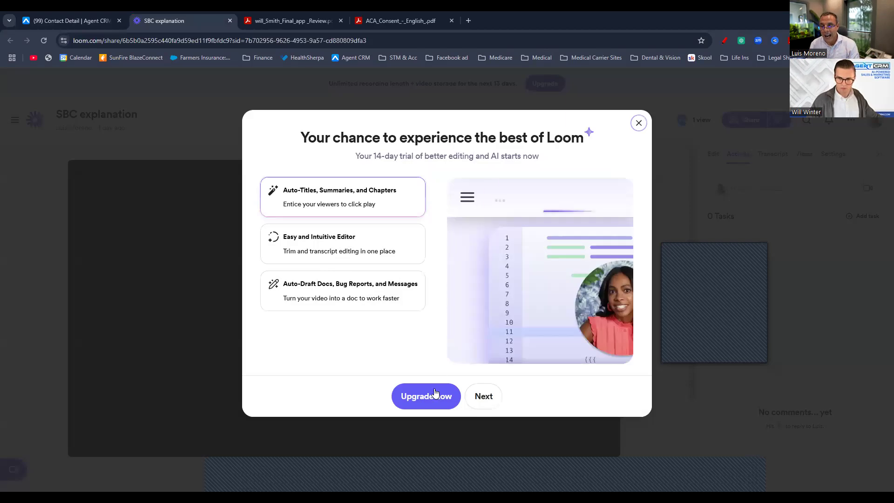
left_click(639, 123)
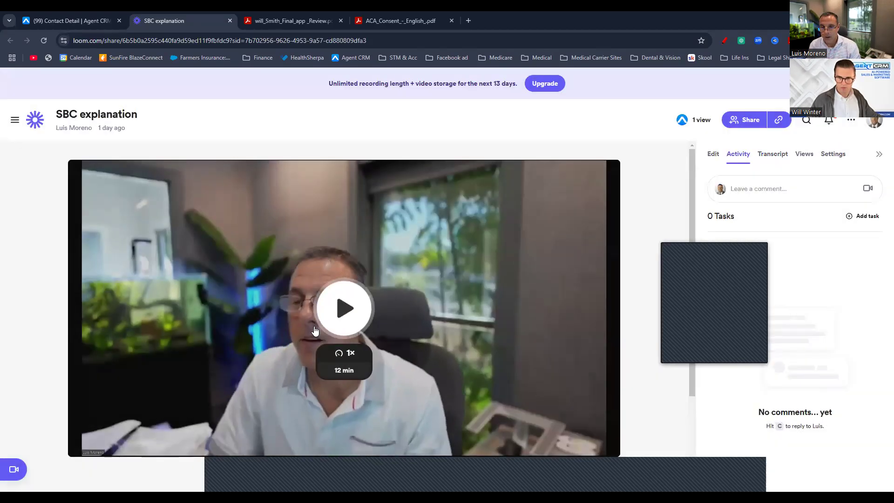
left_click(393, 314)
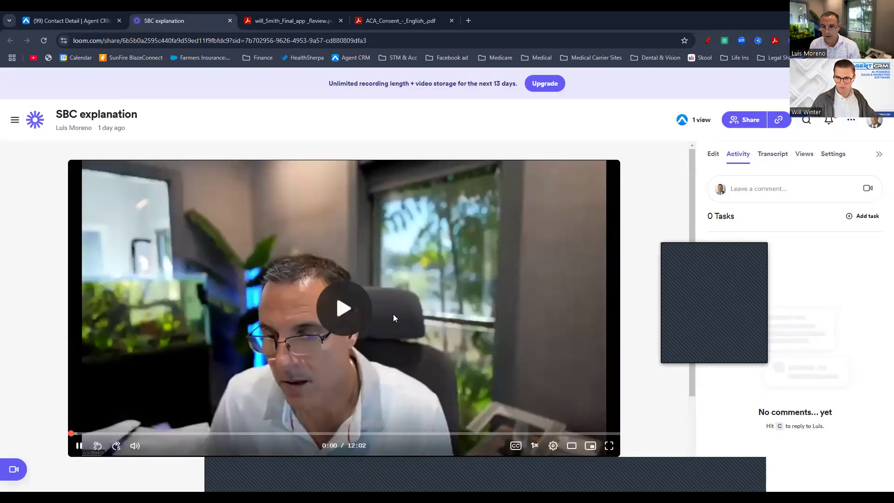
scroll(401, 320, "down", 2)
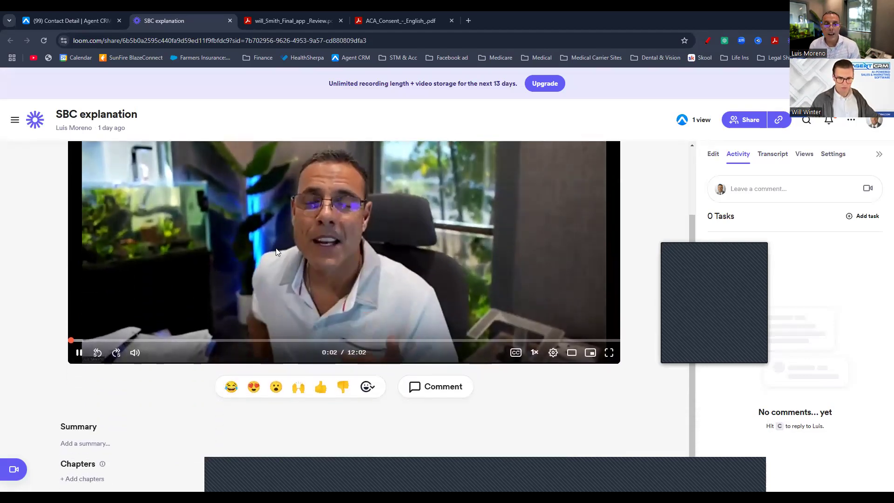
scroll(276, 251, "up", 1)
left_click(79, 399)
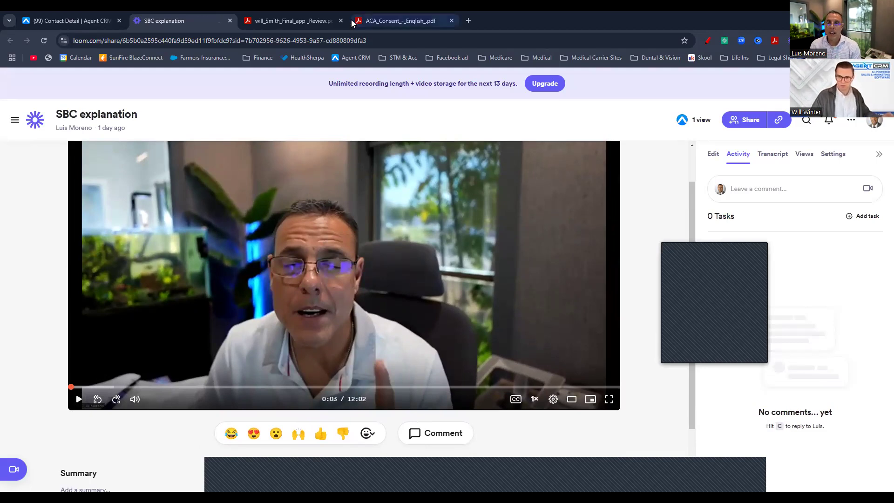
left_click(230, 21)
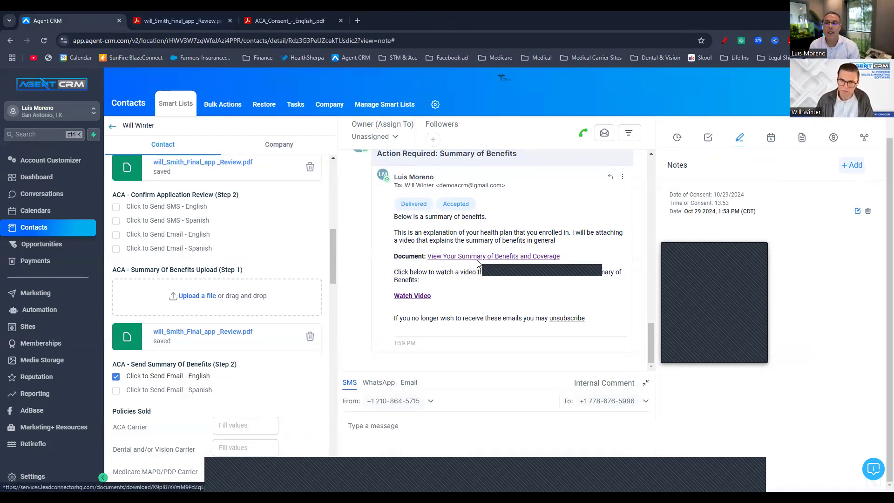
scroll(210, 242, "up", 3)
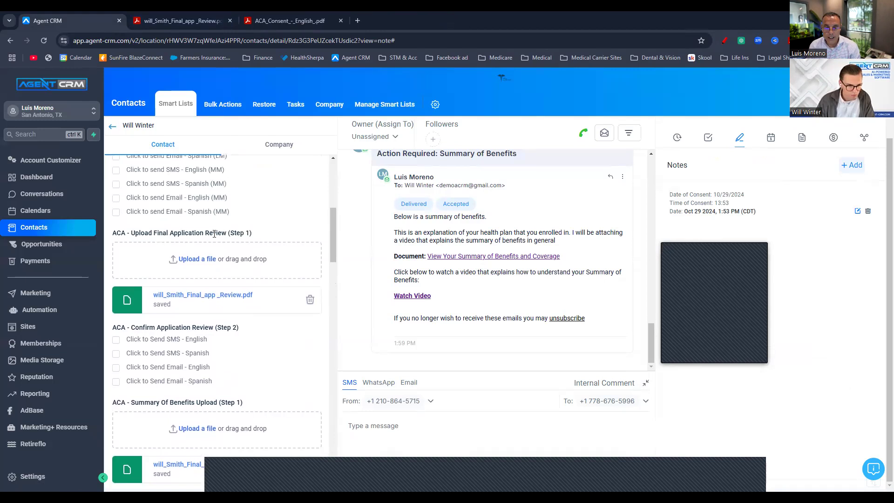
scroll(214, 234, "down", 3)
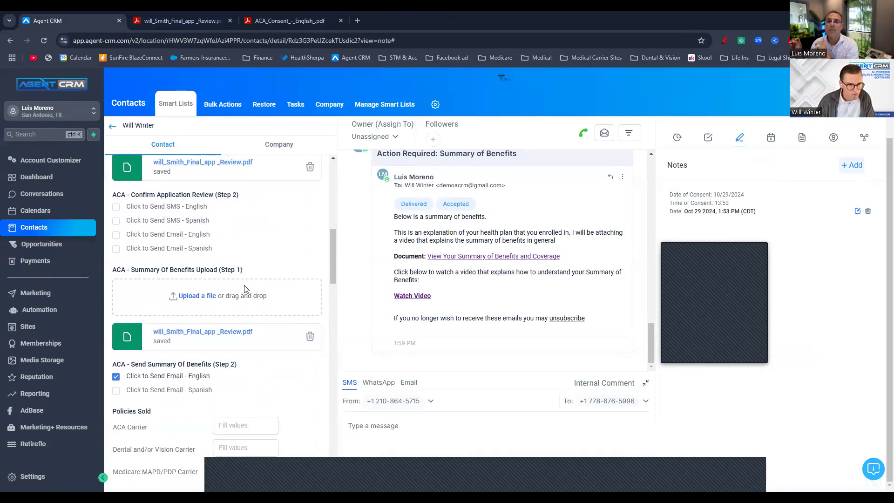